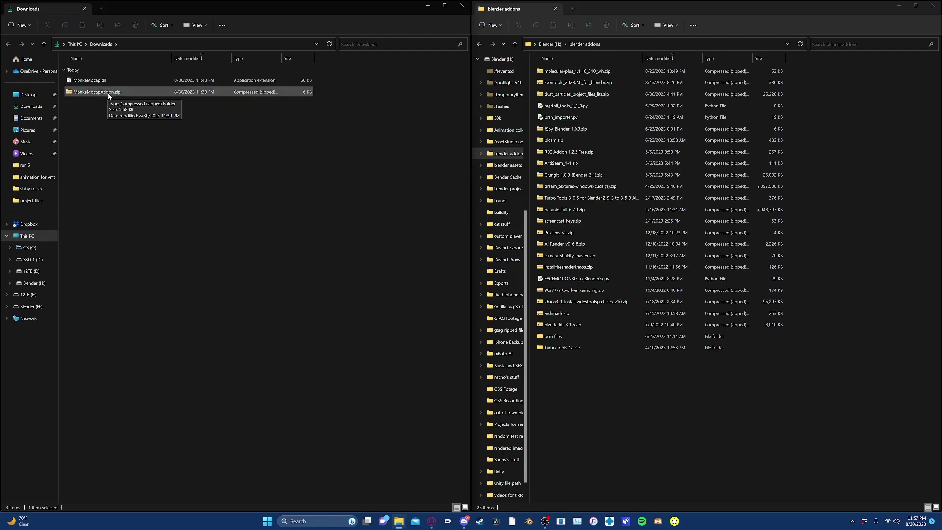
Copy MonkeMocapAddon.zip from Downloads into the blender addons folder
{"action": "left_click_drag", "start_coordinate": [131, 91], "coordinate": [566, 381]}
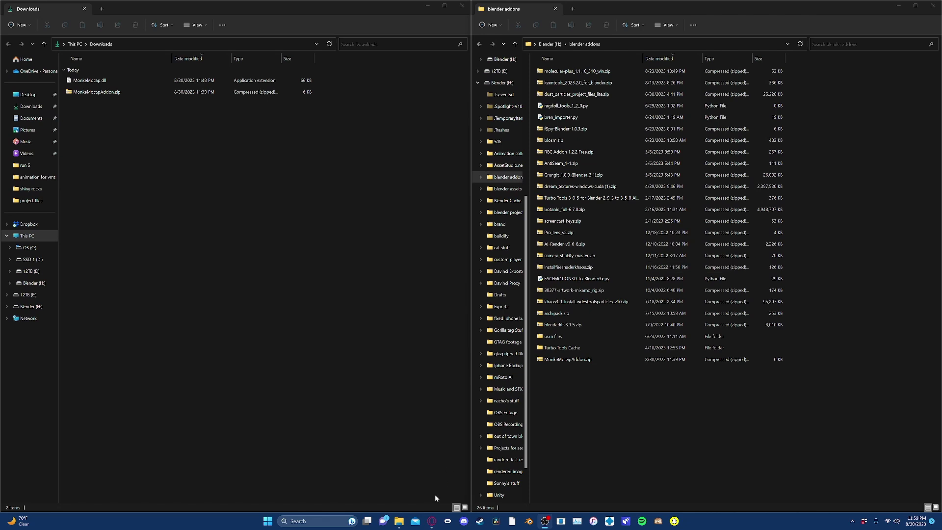
Download MonkeModManager.exe from the v1.3.1 GitHub release into Downloads and run it
{"action": "left_click", "coordinate": [431, 521]}
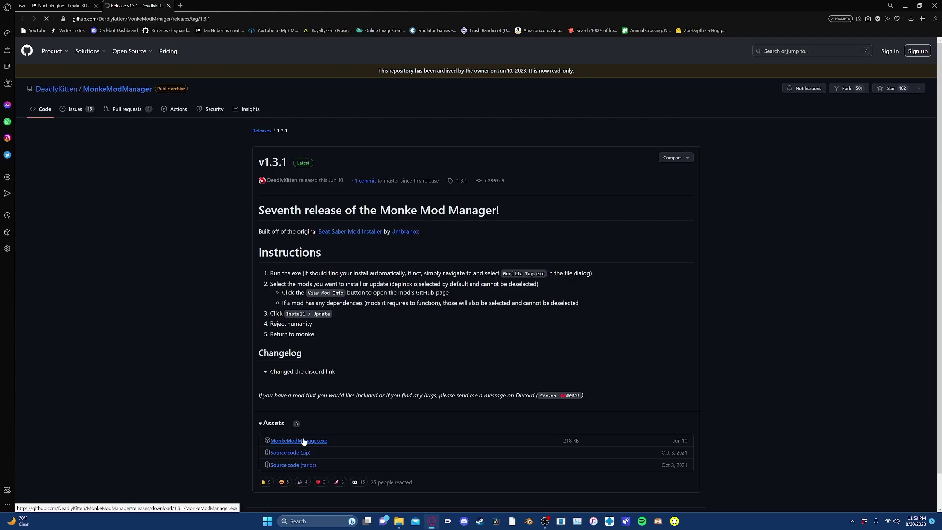
{"action": "left_click", "coordinate": [371, 144]}
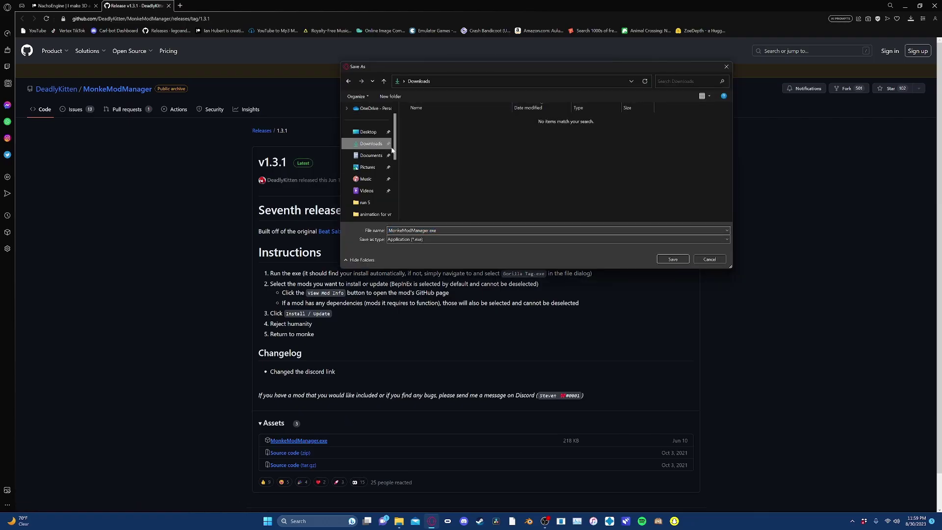
{"action": "left_click", "coordinate": [672, 259]}
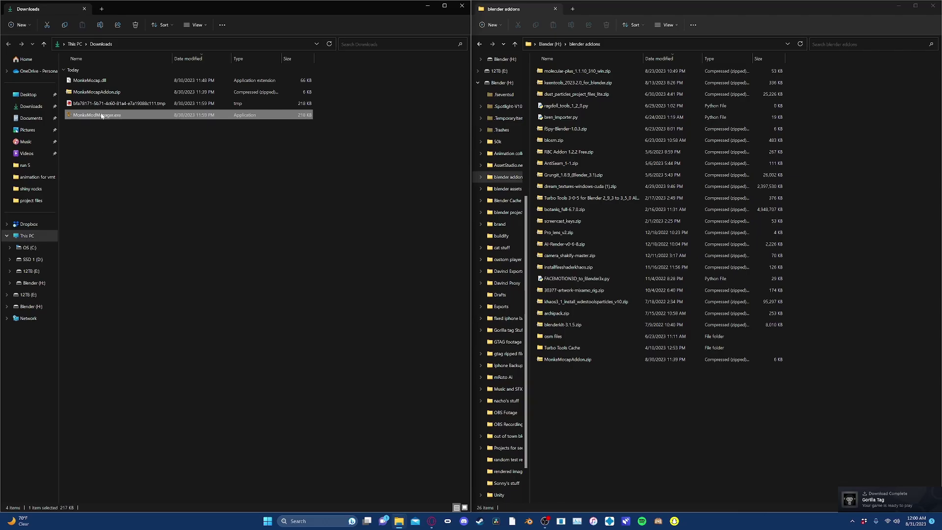
{"action": "double_click", "coordinate": [102, 116]}
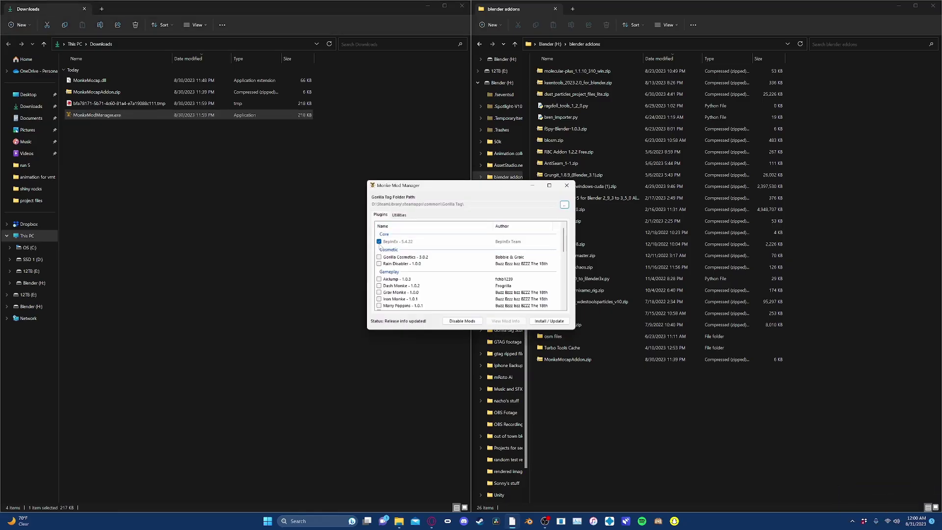
Finish the Utilla install, close Monke Mod Manager, and browse Gorilla Tag's local files from Steam
{"action": "scroll", "coordinate": [403, 283], "scroll_direction": "down", "scroll_amount": 5}
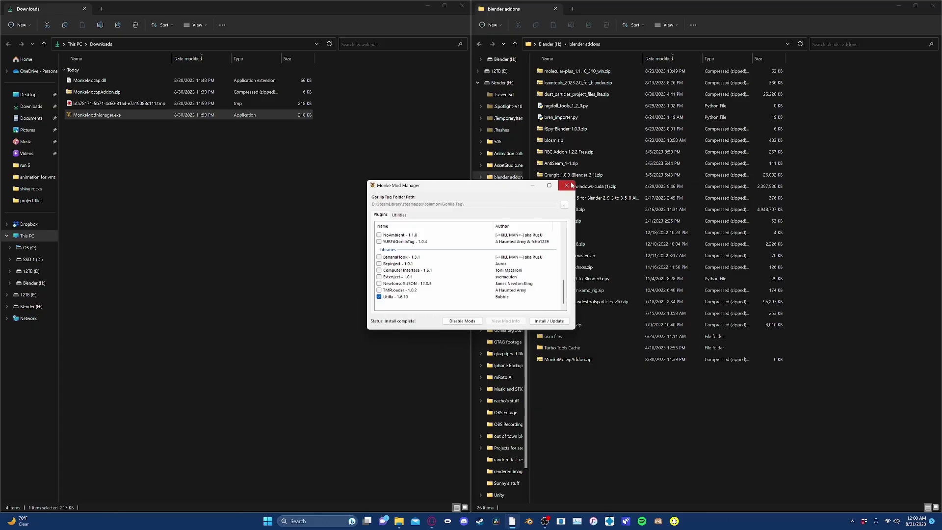
{"action": "left_click", "coordinate": [567, 185]}
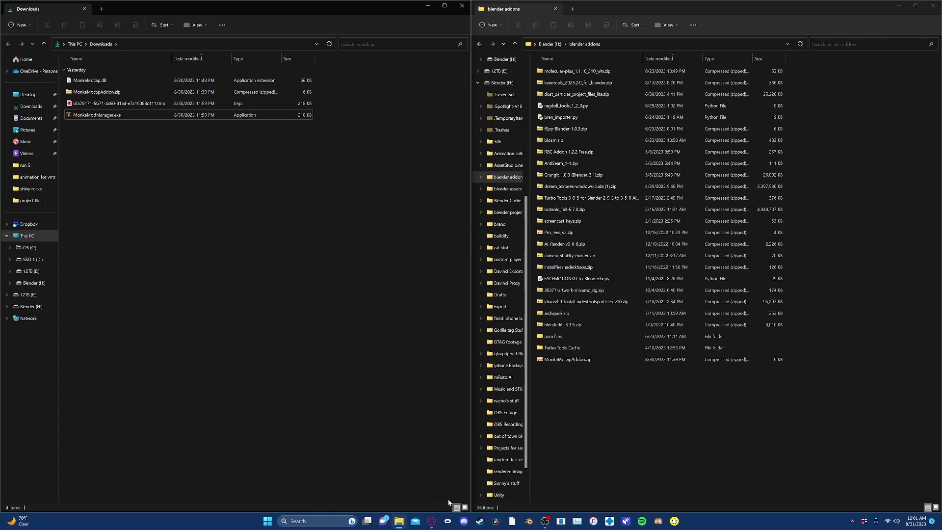
{"action": "left_click", "coordinate": [480, 521]}
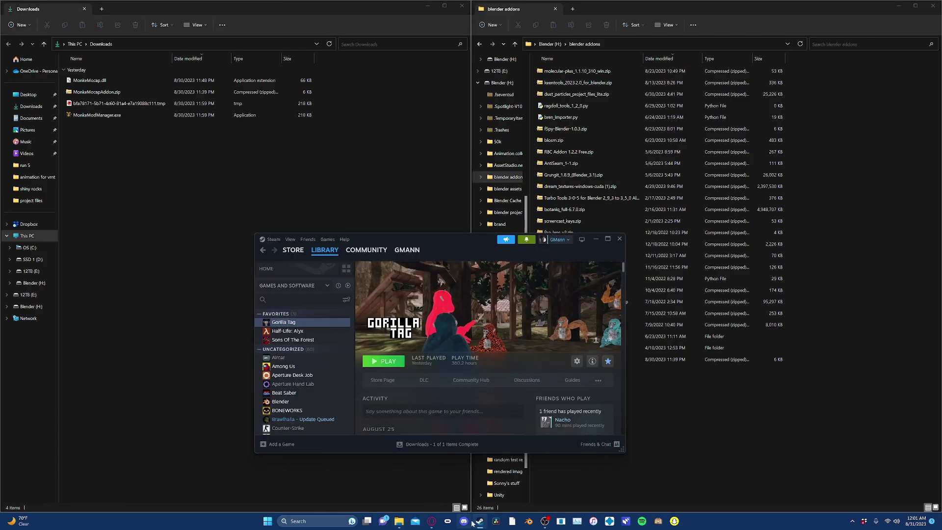
{"action": "right_click", "coordinate": [277, 324]}
{"action": "mouse_move", "coordinate": [308, 364]}
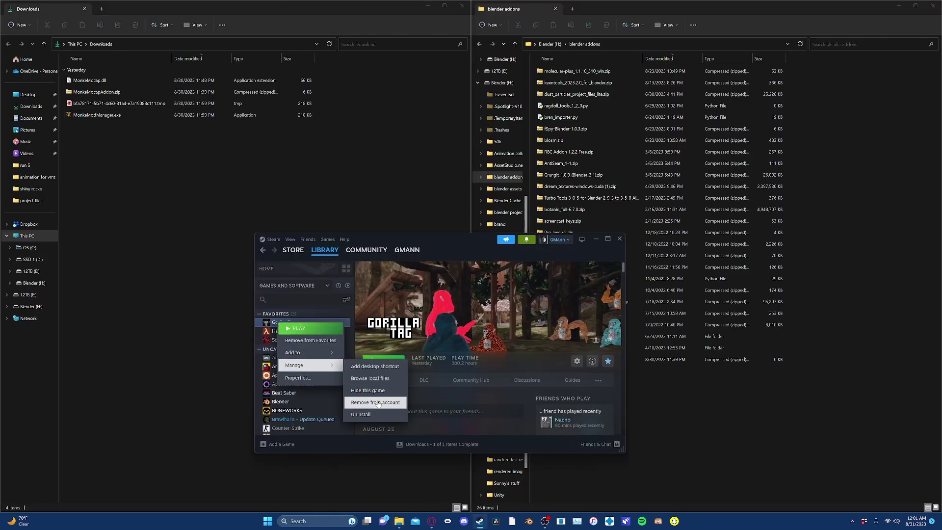
{"action": "left_click", "coordinate": [370, 378]}
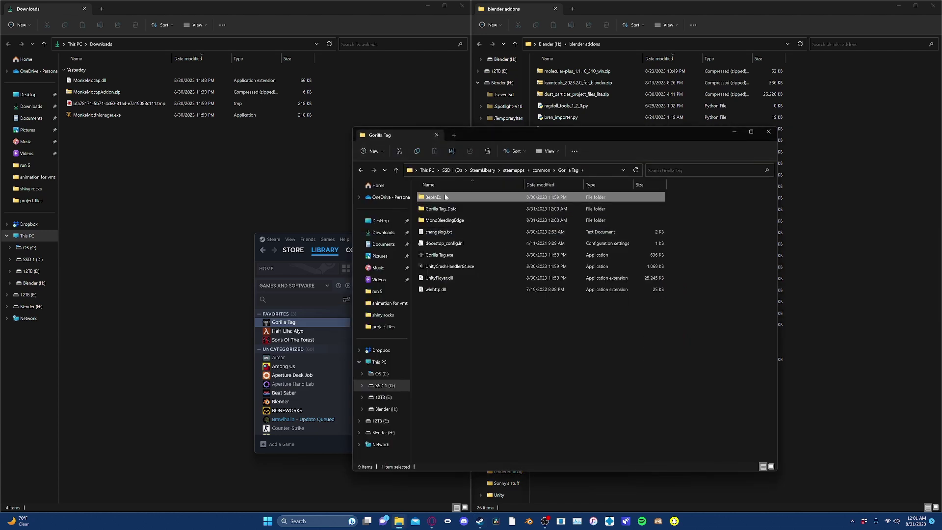
Create a MonkeMocap folder in BepInEx > plugins and move MonkeMocap.dll into it
{"action": "double_click", "coordinate": [446, 197]}
{"action": "double_click", "coordinate": [432, 232]}
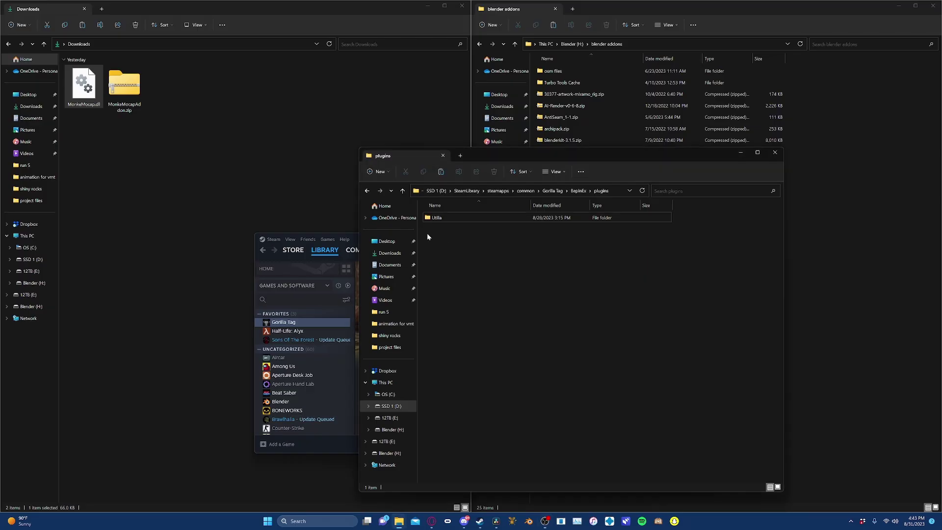
{"action": "right_click", "coordinate": [429, 234]}
{"action": "mouse_move", "coordinate": [455, 314]}
{"action": "left_click", "coordinate": [562, 309]}
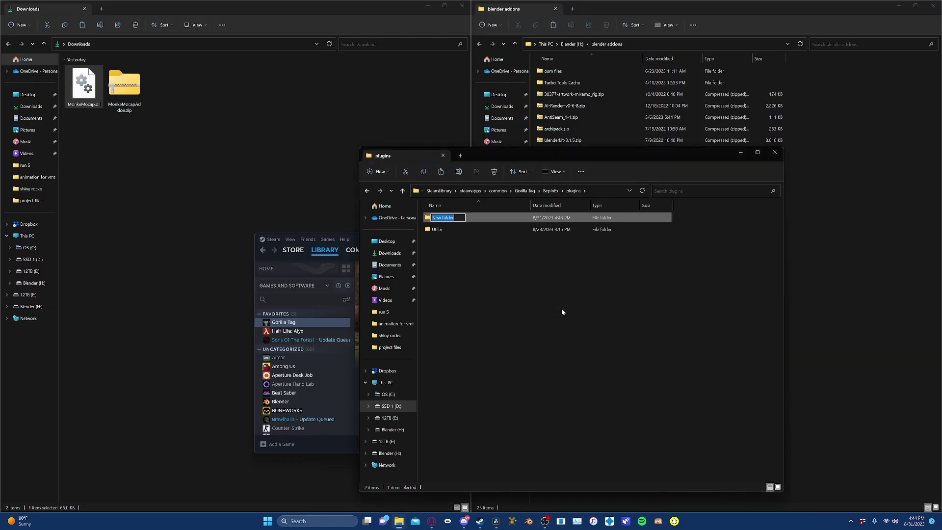
{"action": "type", "text": "MonkeMocap"}
{"action": "key", "text": "Return"}
{"action": "left_click_drag", "start_coordinate": [84, 85], "coordinate": [463, 219]}
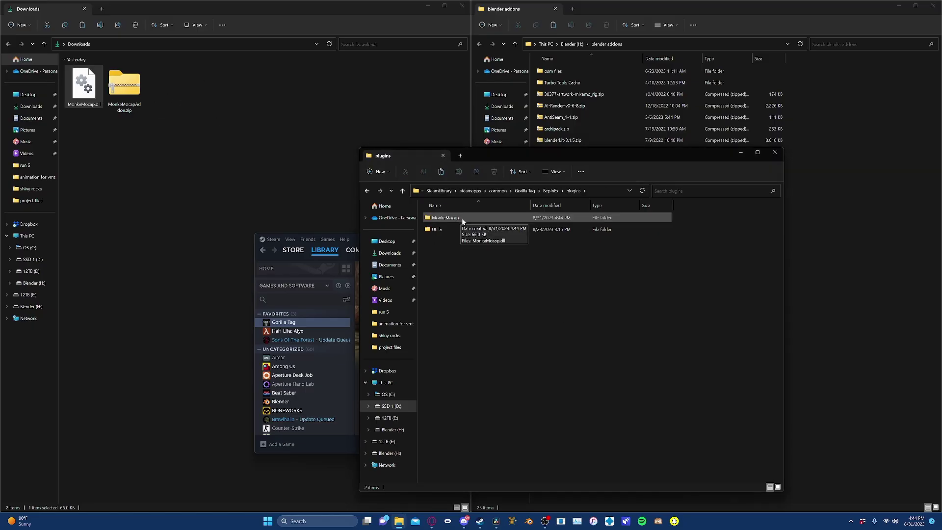
{"action": "left_click", "coordinate": [329, 240]}
Launch Gorilla Tag from Steam in Steam VR mode
{"action": "left_click", "coordinate": [348, 251]}
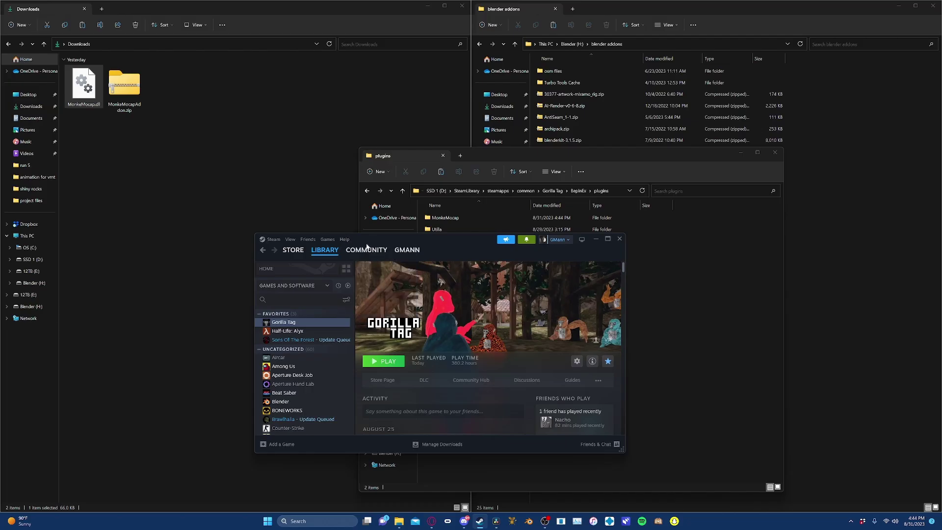
{"action": "left_click", "coordinate": [387, 362]}
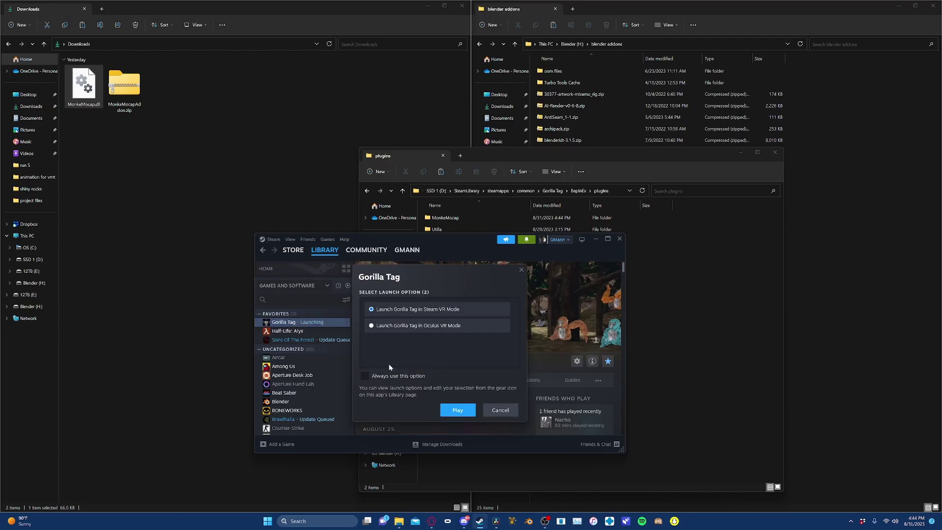
{"action": "left_click", "coordinate": [456, 411]}
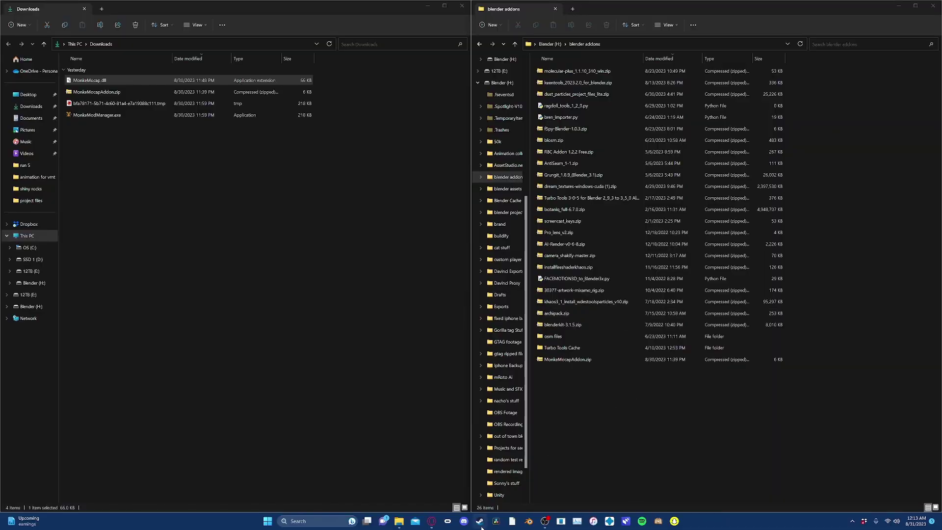
Clear the Steam library search and open Gorilla Tag's install folder via Manage > Browse local files
{"action": "left_click", "coordinate": [480, 522]}
{"action": "left_click", "coordinate": [335, 299]}
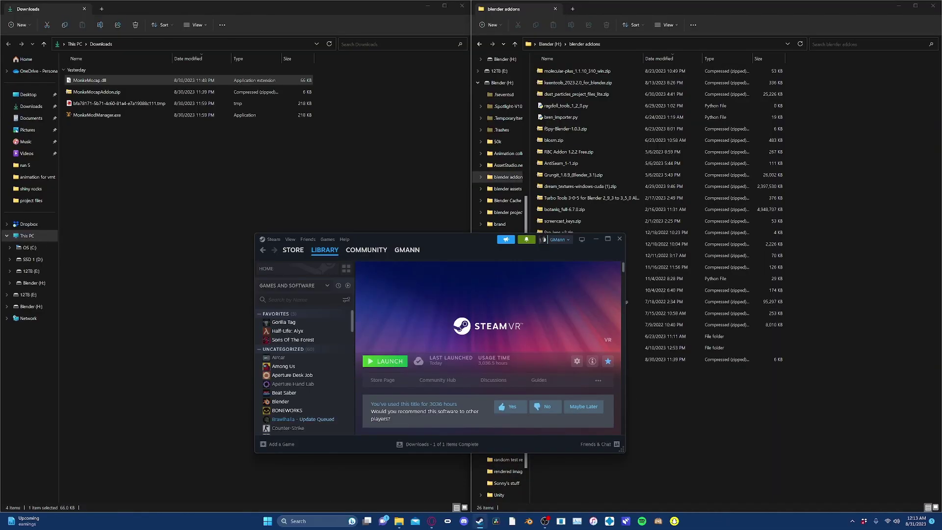
{"action": "left_click", "coordinate": [304, 322]}
{"action": "right_click", "coordinate": [307, 323]}
{"action": "mouse_move", "coordinate": [336, 363]}
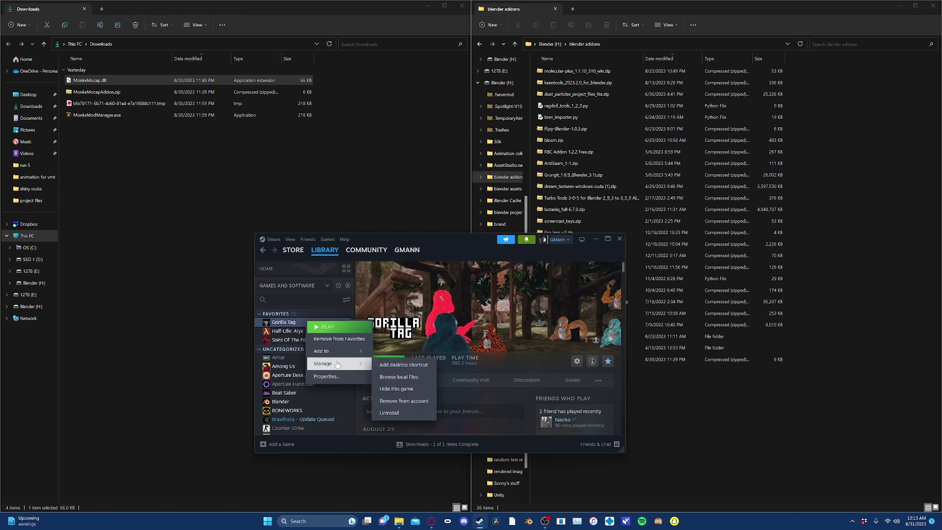
{"action": "left_click", "coordinate": [400, 376]}
Go to BepInEx > plugins > MonkeMocap > MocapData to see the recordings, then launch Blender
{"action": "double_click", "coordinate": [439, 197]}
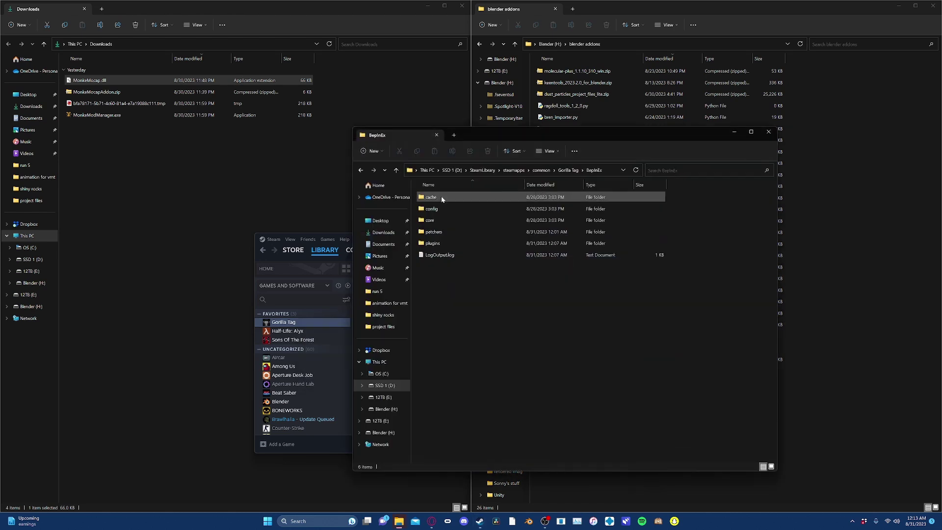
{"action": "double_click", "coordinate": [444, 220]}
{"action": "double_click", "coordinate": [447, 198]}
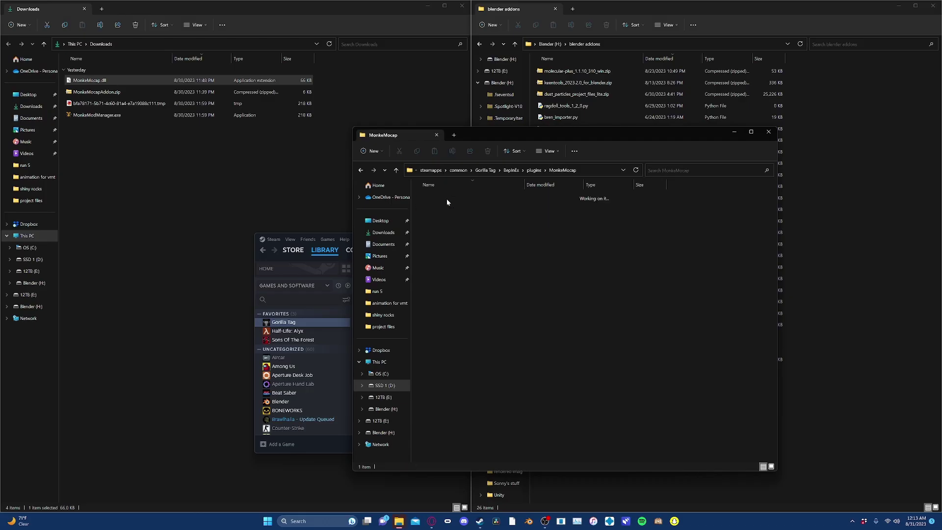
{"action": "double_click", "coordinate": [447, 197]}
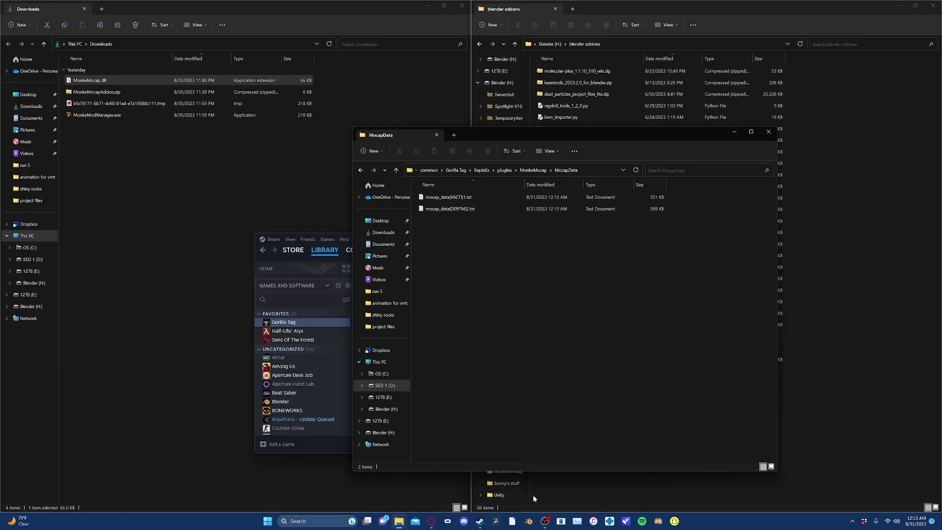
{"action": "left_click", "coordinate": [530, 521]}
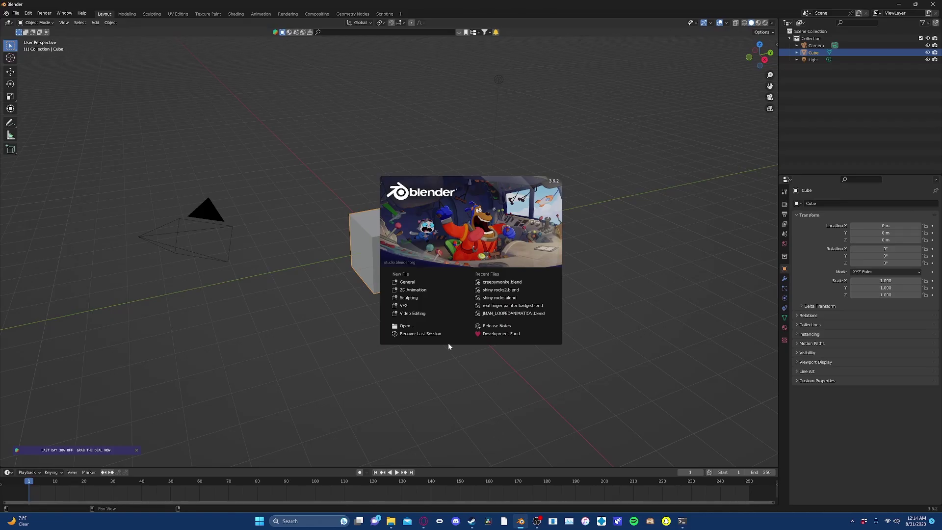
Open GorillaTag_IK_RigV3.blend from the 'nacho' project folder on the H: drive
{"action": "left_click", "coordinate": [429, 326]}
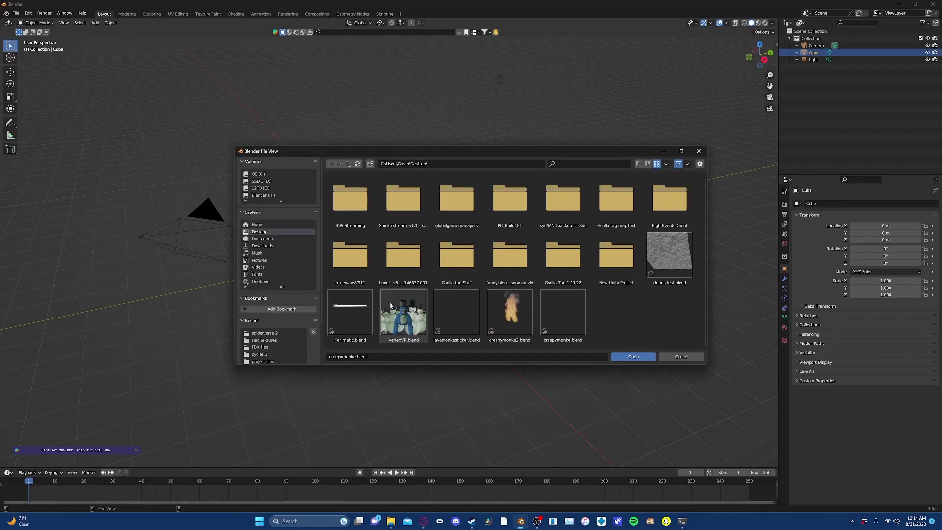
{"action": "left_click", "coordinate": [263, 196]}
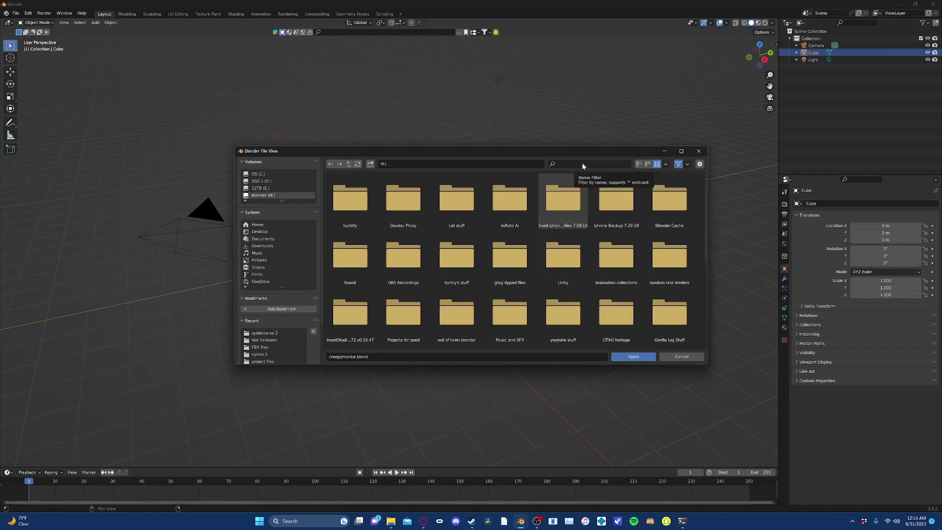
{"action": "left_click", "coordinate": [573, 164]}
{"action": "type", "text": "nacho"}
{"action": "double_click", "coordinate": [349, 196]}
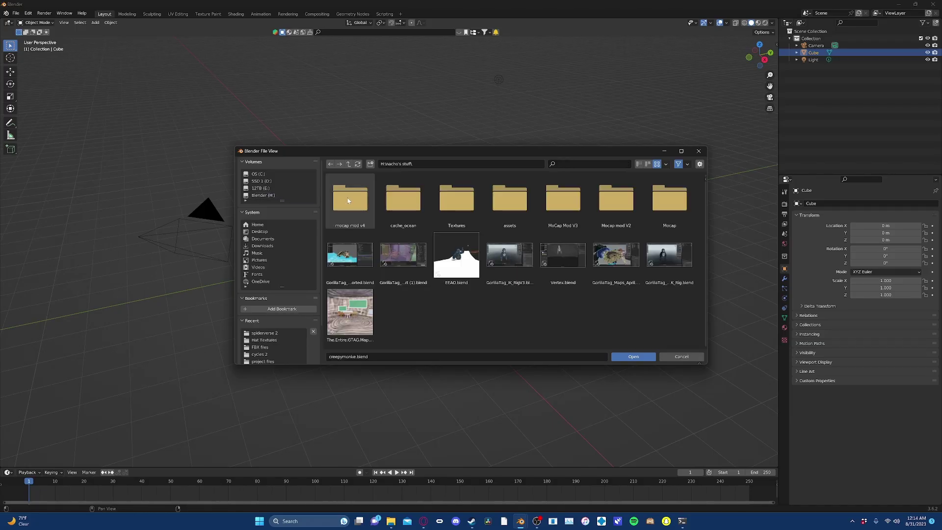
{"action": "double_click", "coordinate": [510, 255]}
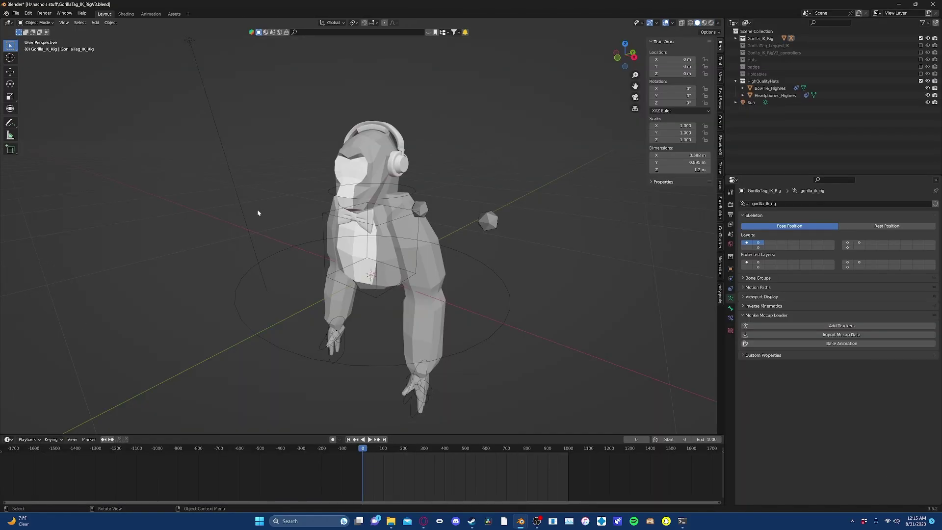
Install MonkeMocapAddon.zip from the H: drive's blender addons folder as a Blender add-on
{"action": "left_click", "coordinate": [25, 15]}
{"action": "left_click", "coordinate": [43, 115]}
{"action": "left_click", "coordinate": [33, 83]}
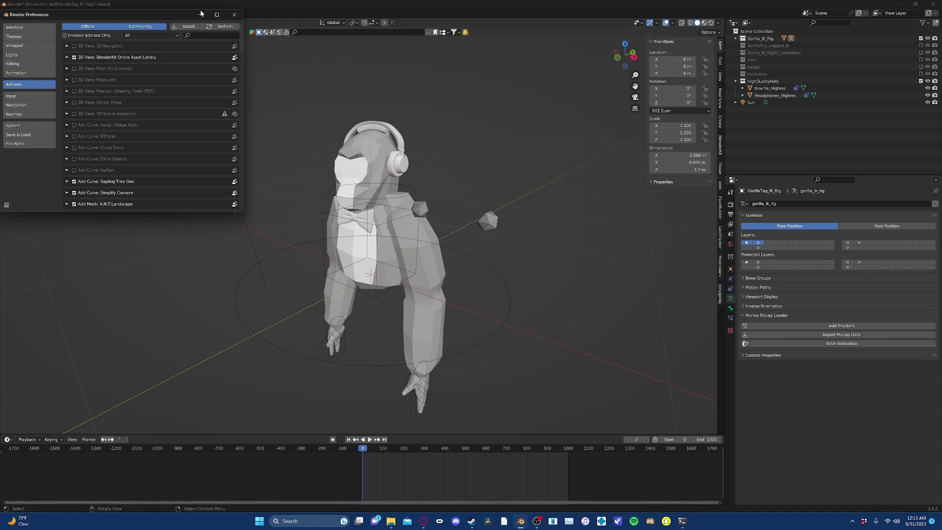
{"action": "left_click", "coordinate": [189, 26]}
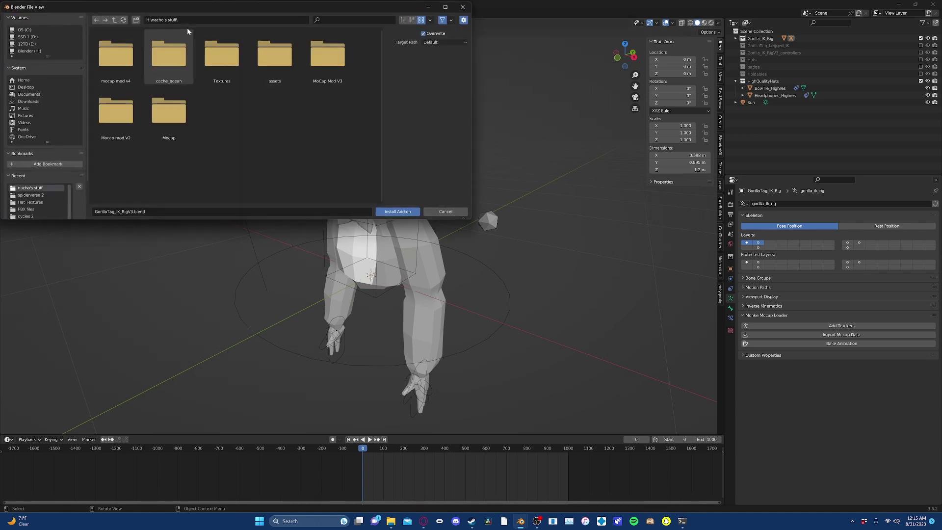
{"action": "left_click", "coordinate": [19, 51]}
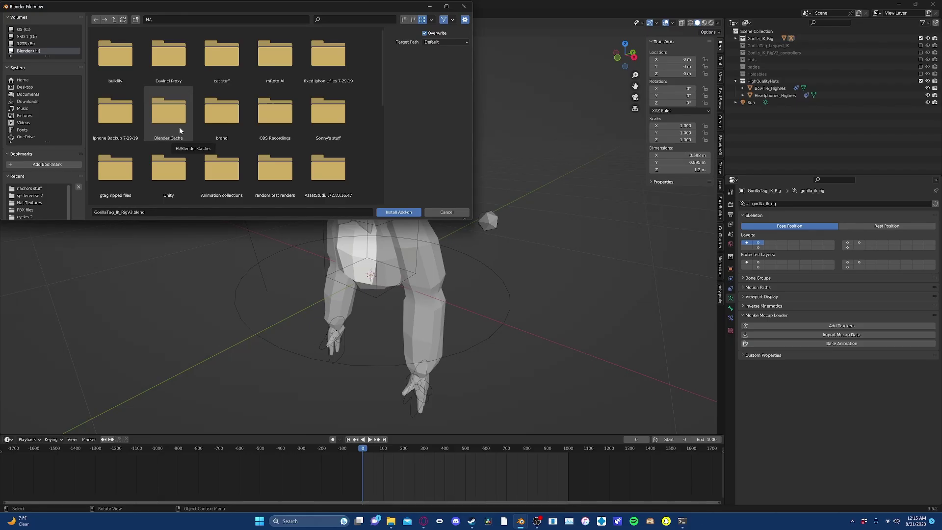
{"action": "scroll", "coordinate": [251, 110], "scroll_direction": "down", "scroll_amount": 2}
{"action": "double_click", "coordinate": [328, 54]}
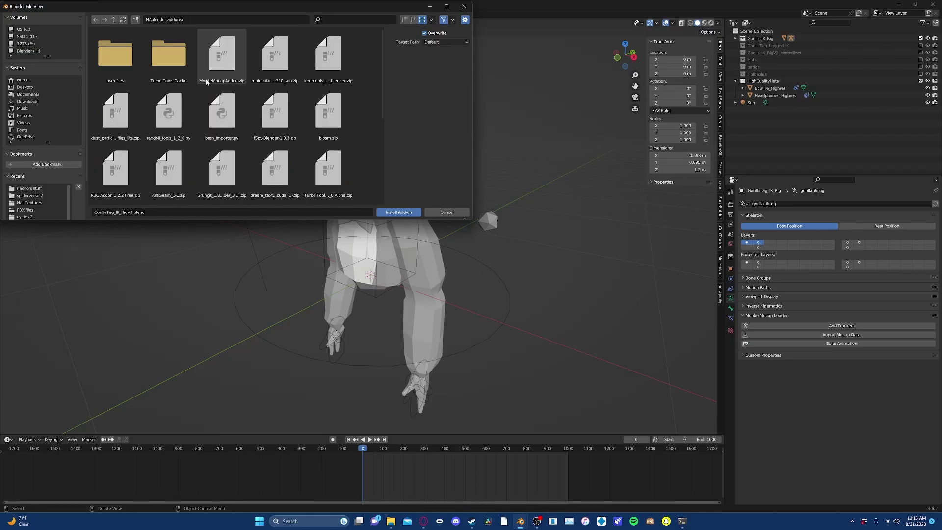
{"action": "left_click", "coordinate": [220, 60]}
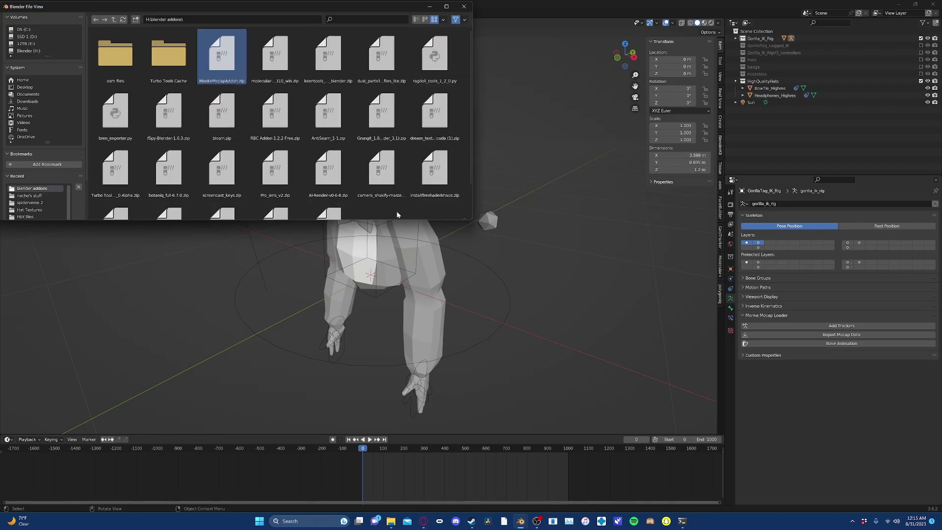
{"action": "left_click", "coordinate": [397, 212]}
Search 'moca', enable the Monke Mocap Loader add-on, and close Preferences
{"action": "left_click", "coordinate": [211, 36]}
{"action": "type", "text": "mocap"}
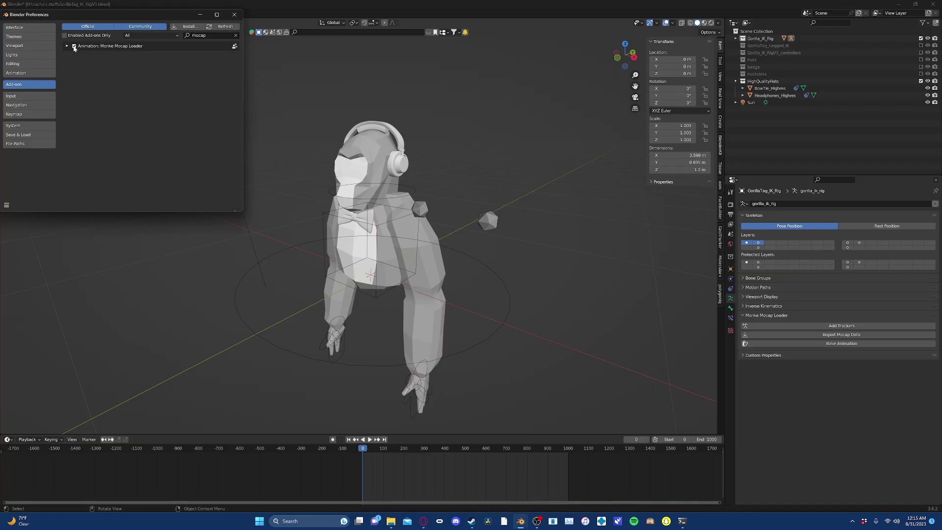
{"action": "left_click", "coordinate": [73, 46]}
{"action": "left_click", "coordinate": [74, 46]}
{"action": "left_click", "coordinate": [74, 46]}
{"action": "left_click", "coordinate": [73, 46]}
{"action": "left_click", "coordinate": [235, 15]}
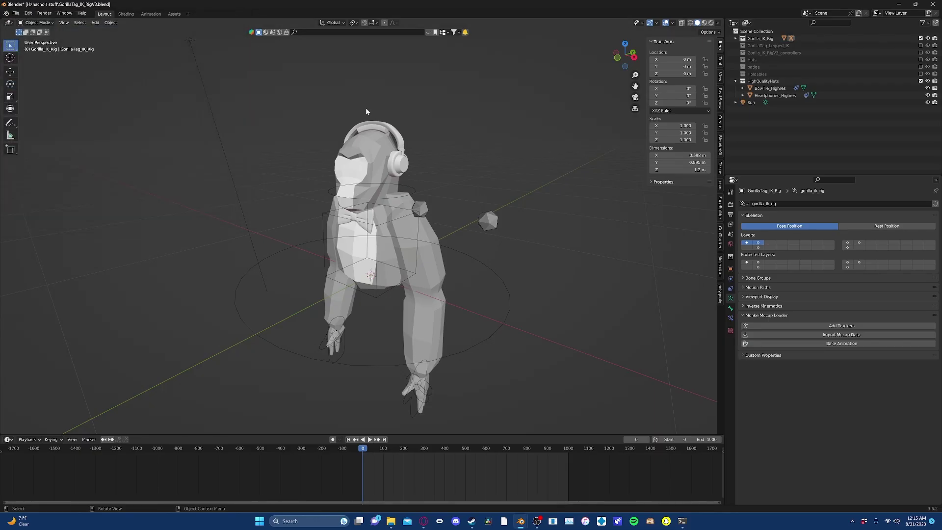
Add mocap trackers to the gorilla rig and import mocap_data{D097M}2.txt from the MocapData folder
{"action": "left_click", "coordinate": [503, 279]}
{"action": "left_click", "coordinate": [808, 327]}
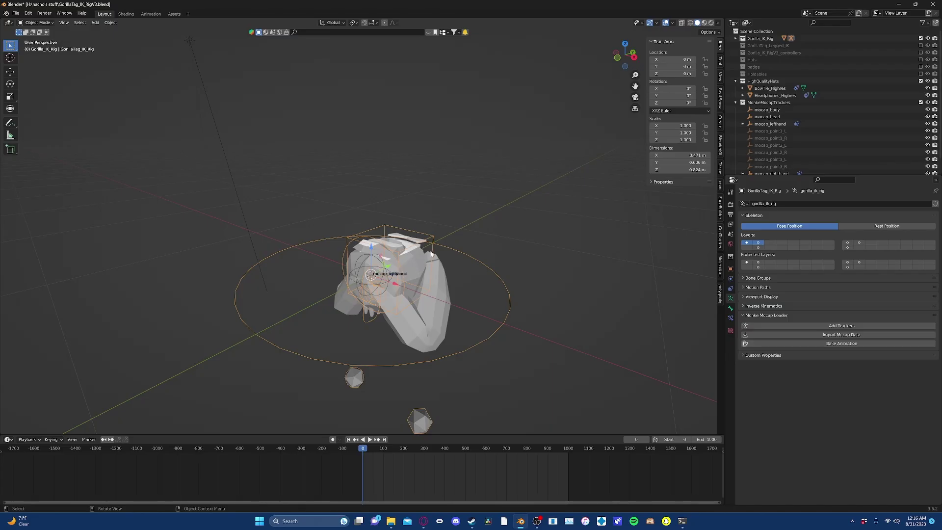
{"action": "left_click", "coordinate": [825, 335]}
{"action": "left_click", "coordinate": [279, 182]}
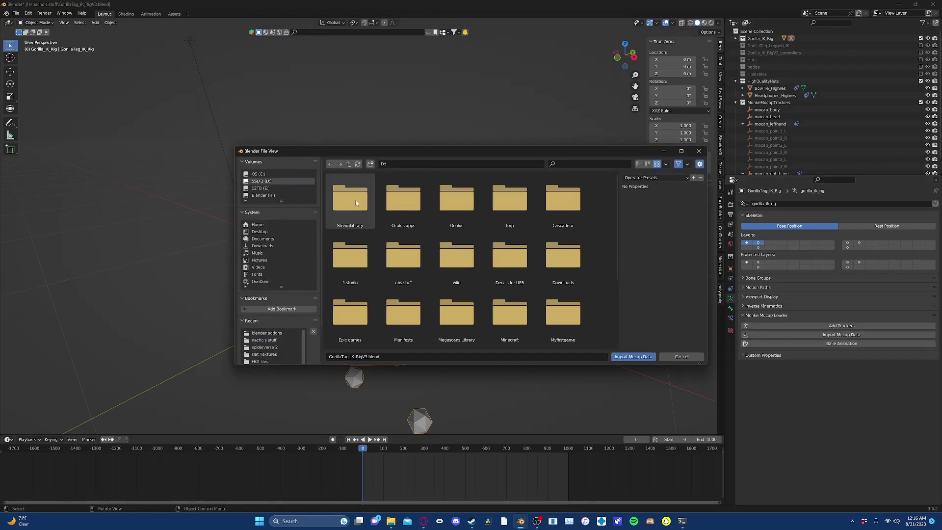
{"action": "left_click", "coordinate": [354, 201]}
{"action": "double_click", "coordinate": [357, 205]}
{"action": "double_click", "coordinate": [357, 204]}
{"action": "double_click", "coordinate": [511, 199]}
{"action": "double_click", "coordinate": [357, 200]}
{"action": "double_click", "coordinate": [357, 201]}
{"action": "double_click", "coordinate": [357, 201]}
{"action": "double_click", "coordinate": [363, 203]}
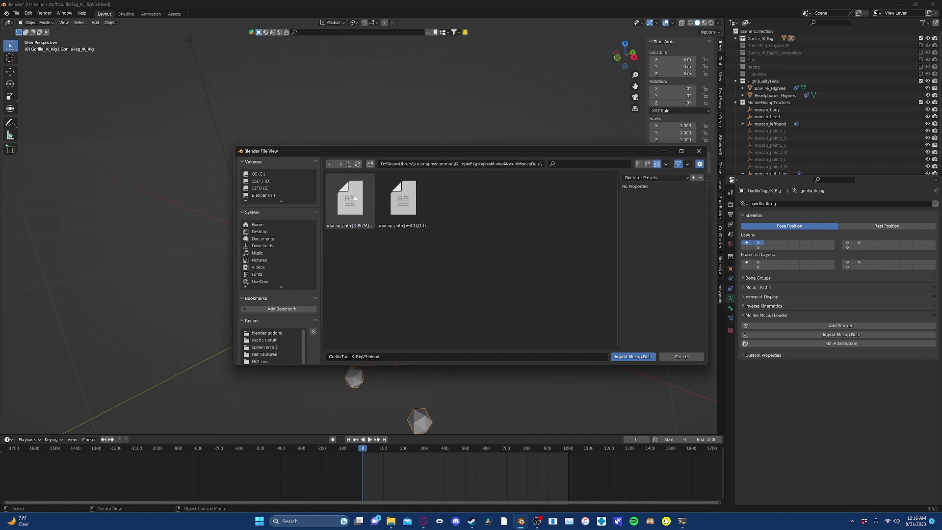
{"action": "left_click", "coordinate": [351, 200]}
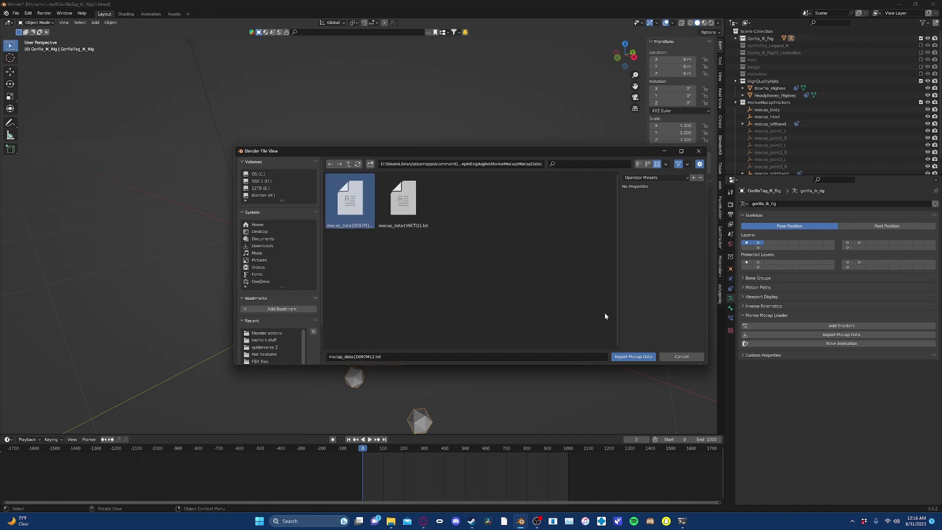
{"action": "left_click", "coordinate": [628, 359]}
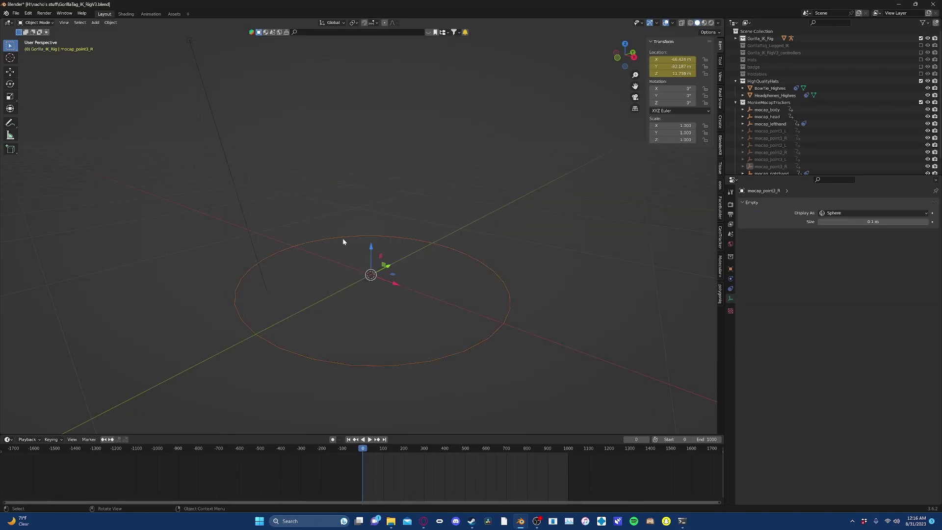
Zoom out, pan to the gorilla rig and select the gorilla model
{"action": "scroll", "coordinate": [387, 294], "scroll_direction": "down", "scroll_amount": 8}
{"action": "scroll", "coordinate": [383, 286], "scroll_direction": "down", "scroll_amount": 3}
{"action": "middle_click_drag", "start_coordinate": [215, 231], "coordinate": [398, 240], "text": "shift"}
{"action": "scroll", "coordinate": [354, 225], "scroll_direction": "up", "scroll_amount": 3}
{"action": "scroll", "coordinate": [333, 233], "scroll_direction": "down", "scroll_amount": 4}
{"action": "left_click", "coordinate": [405, 251]}
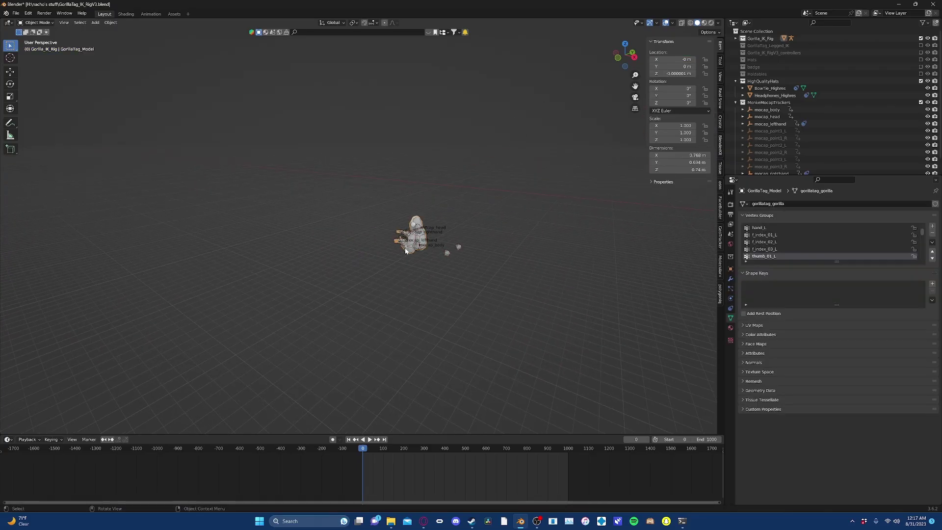
From a front view, play and stop the mocap motion, then select the left hand tracker and IK rig
{"action": "scroll", "coordinate": [405, 252], "scroll_direction": "up", "scroll_amount": 5}
{"action": "middle_click_drag", "start_coordinate": [413, 240], "coordinate": [503, 275]}
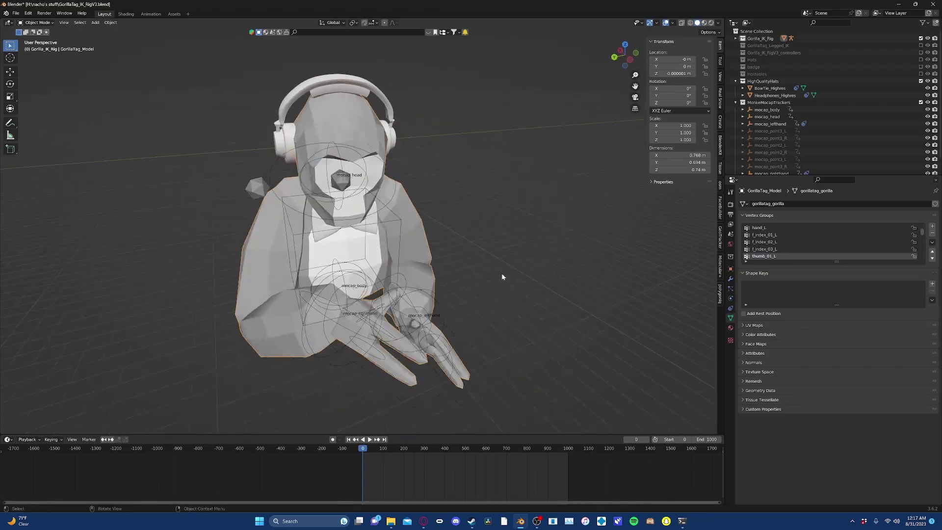
{"action": "scroll", "coordinate": [428, 293], "scroll_direction": "down", "scroll_amount": 5}
{"action": "key", "text": "space"}
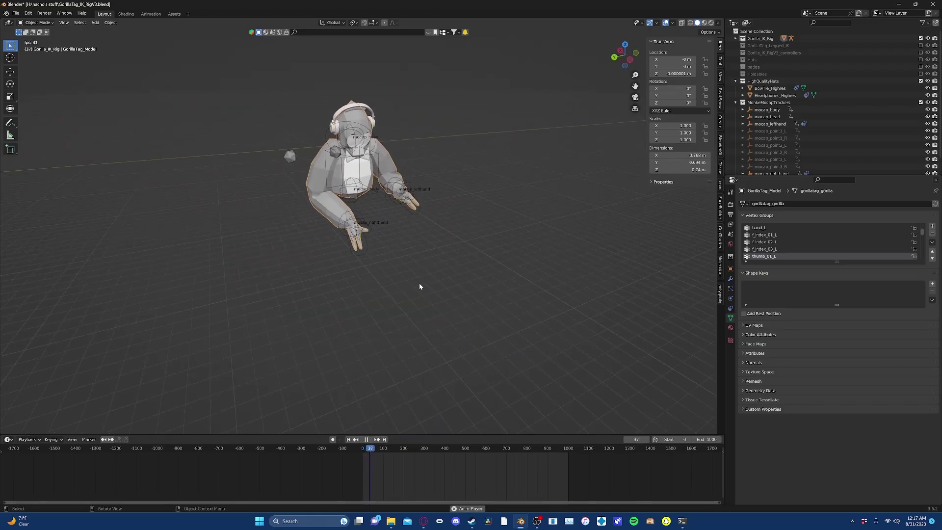
{"action": "key", "text": "space"}
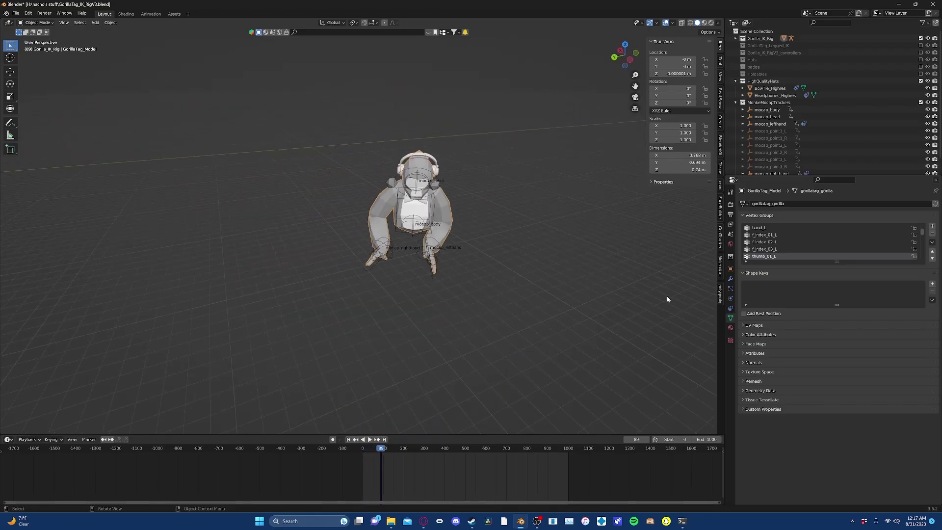
{"action": "left_click", "coordinate": [443, 253]}
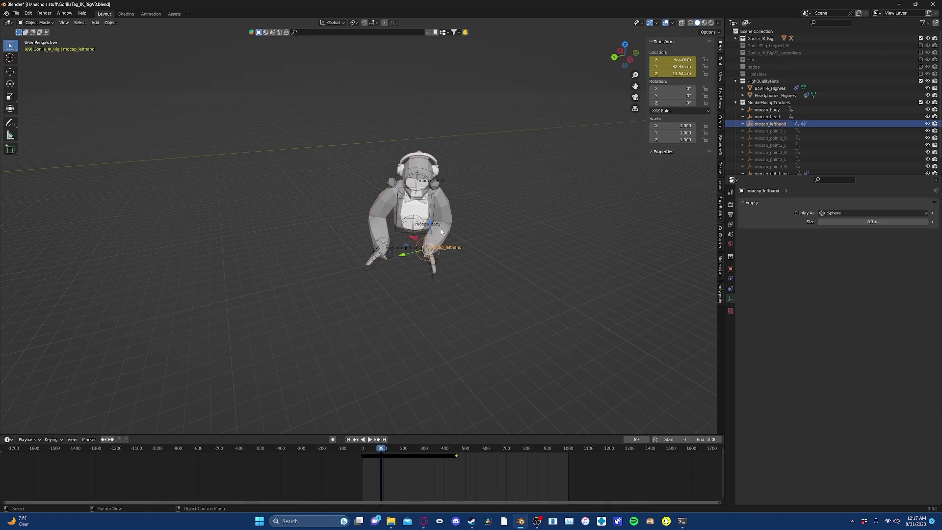
{"action": "left_click", "coordinate": [431, 215]}
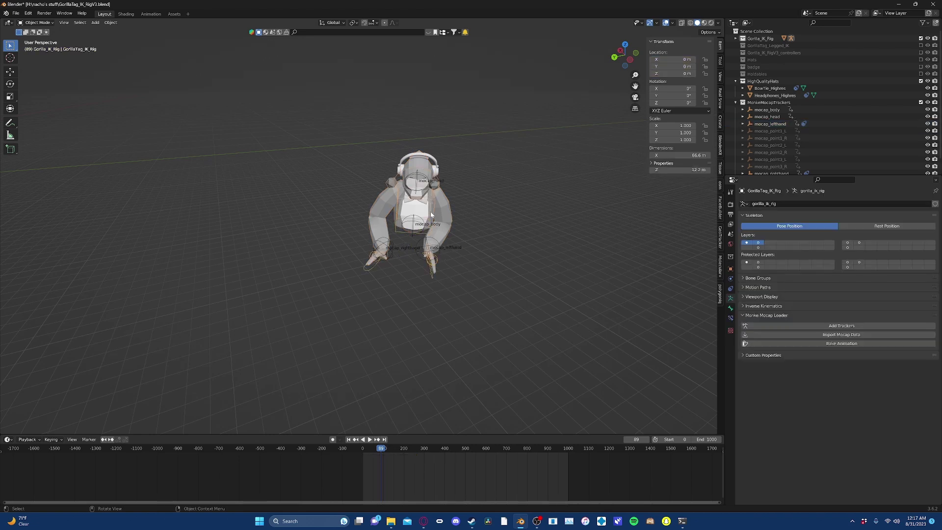
Bake the mocap onto the rig, set the end frame to 459, and play back the result
{"action": "left_click", "coordinate": [822, 342]}
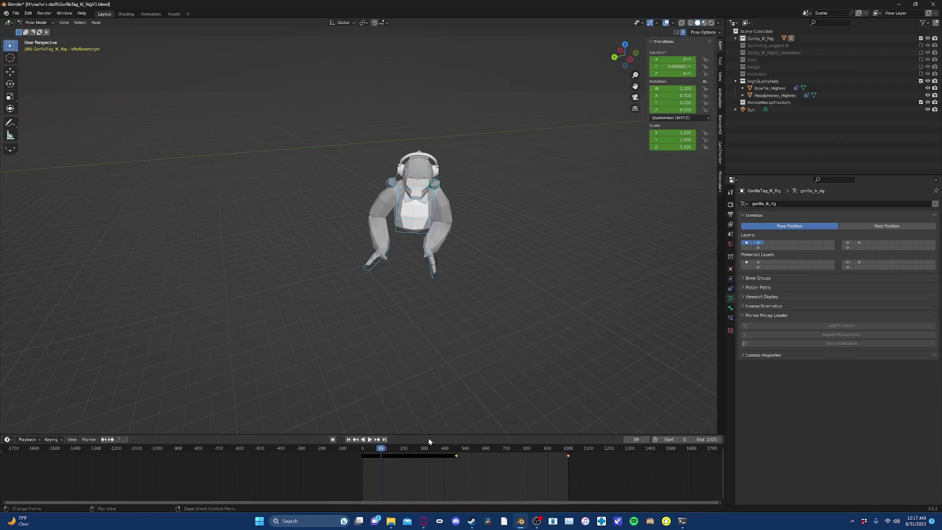
{"action": "left_click_drag", "start_coordinate": [708, 438], "coordinate": [671, 438]}
{"action": "key", "text": "space"}
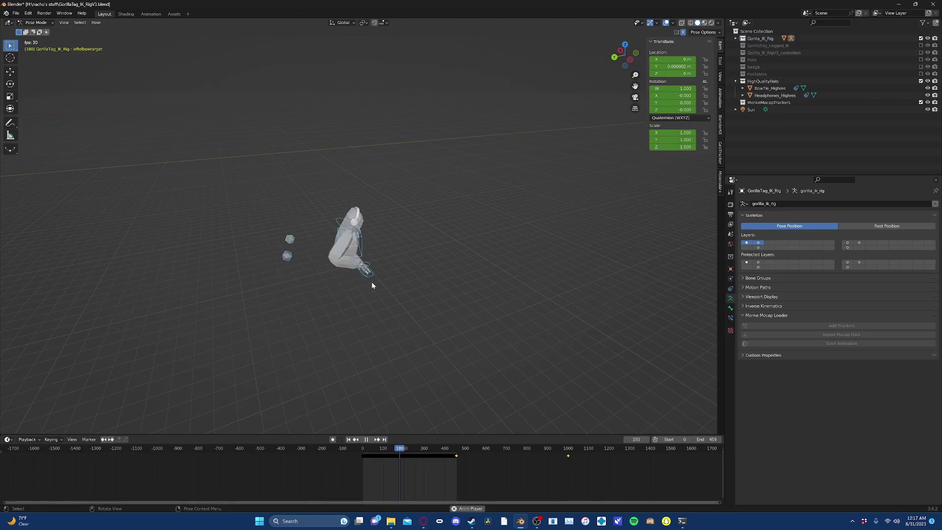
{"action": "key", "text": "space"}
Append the Beach map collection from mocap mod v4/GorillaTag_Beach_May2023_Exported.blend
{"action": "left_click", "coordinate": [18, 14]}
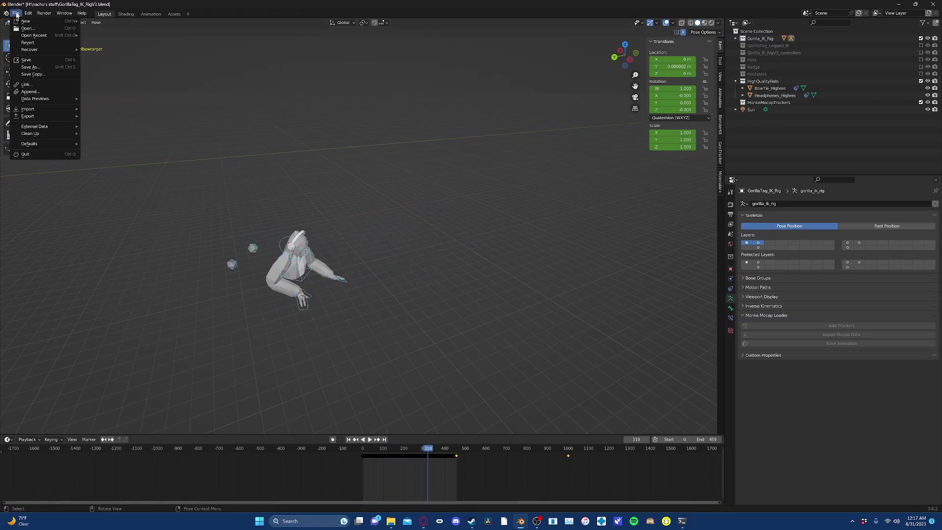
{"action": "left_click", "coordinate": [25, 92]}
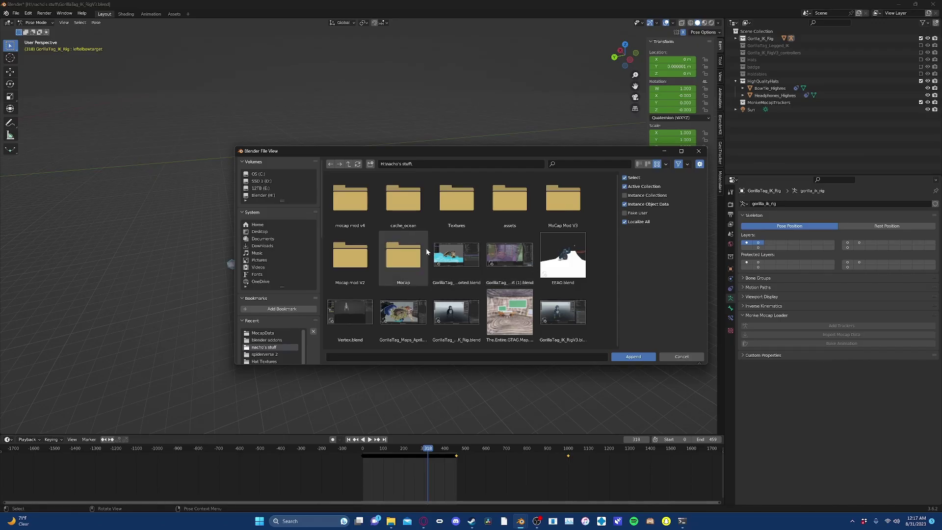
{"action": "left_click", "coordinate": [353, 211]}
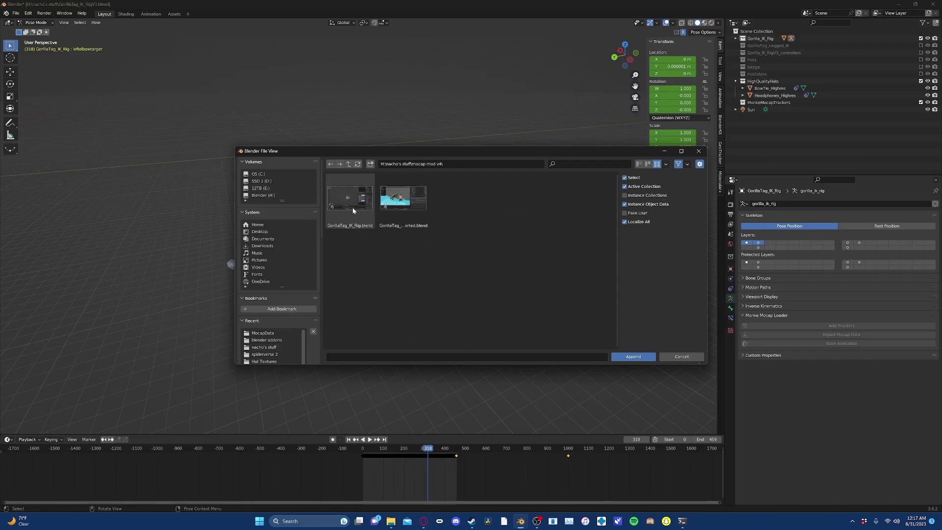
{"action": "double_click", "coordinate": [392, 201]}
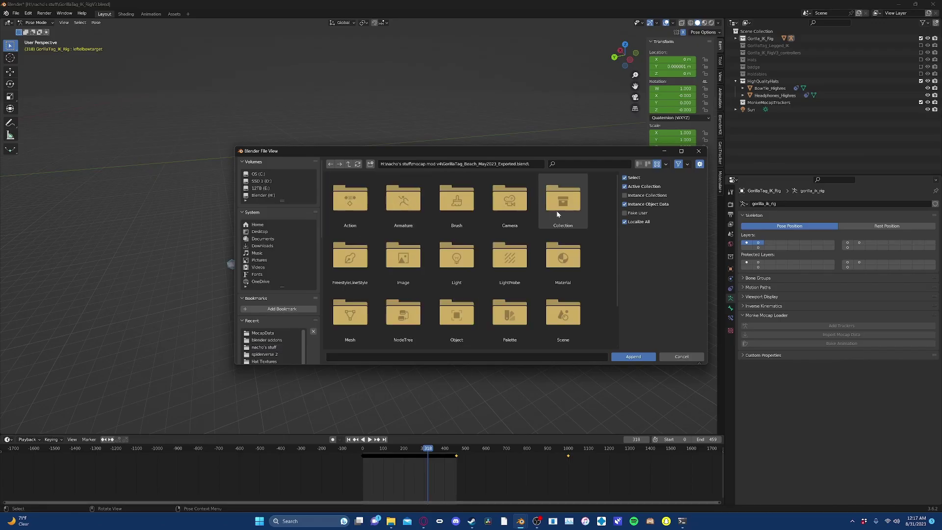
{"action": "left_click", "coordinate": [558, 214]}
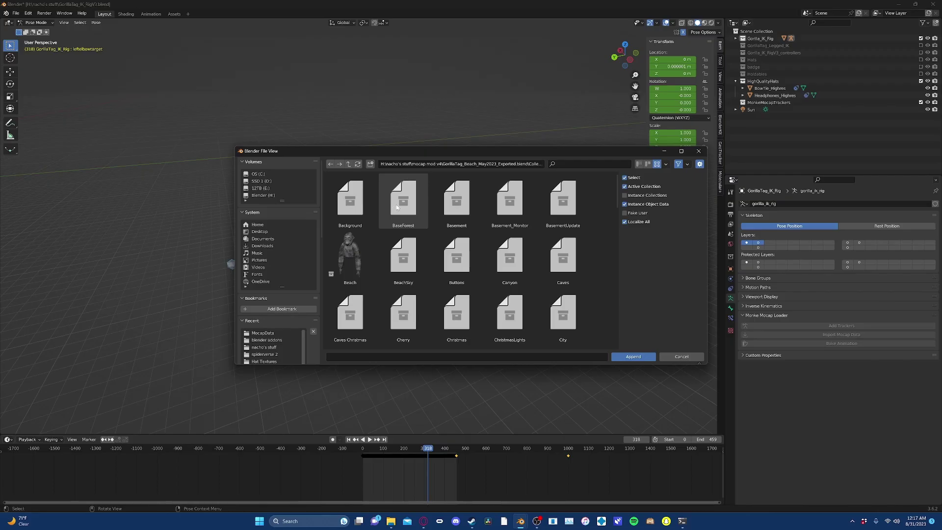
{"action": "double_click", "coordinate": [448, 262]}
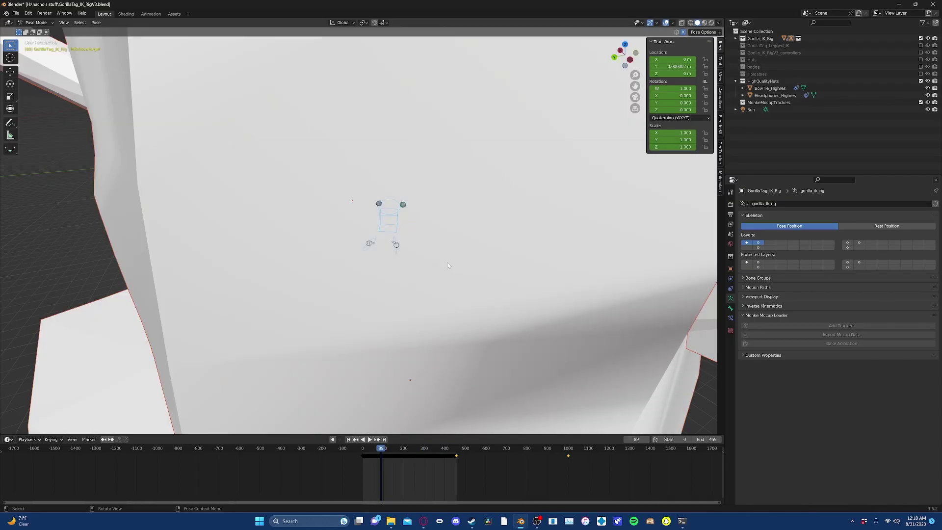
Switch to Material Preview shading and play the gorilla's animation inside the wooden map
{"action": "scroll", "coordinate": [484, 161], "scroll_direction": "down", "scroll_amount": 6}
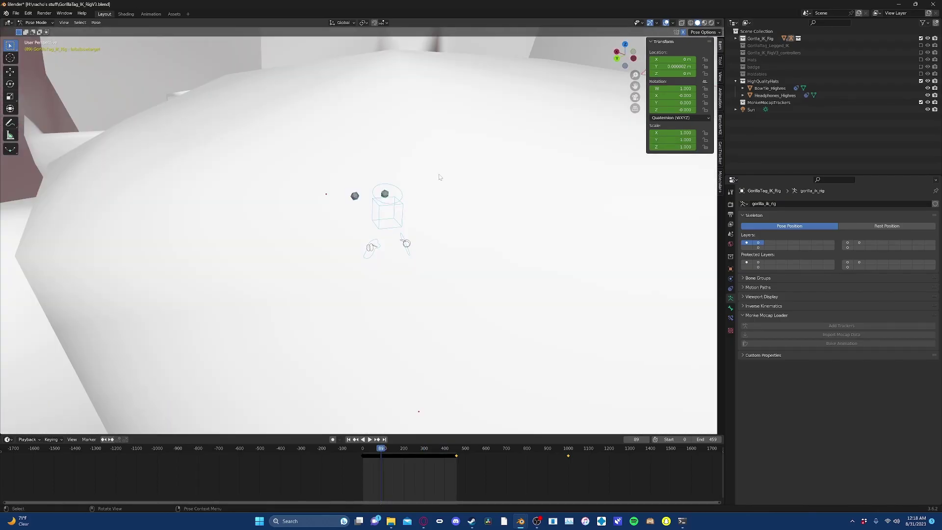
{"action": "left_click", "coordinate": [704, 23]}
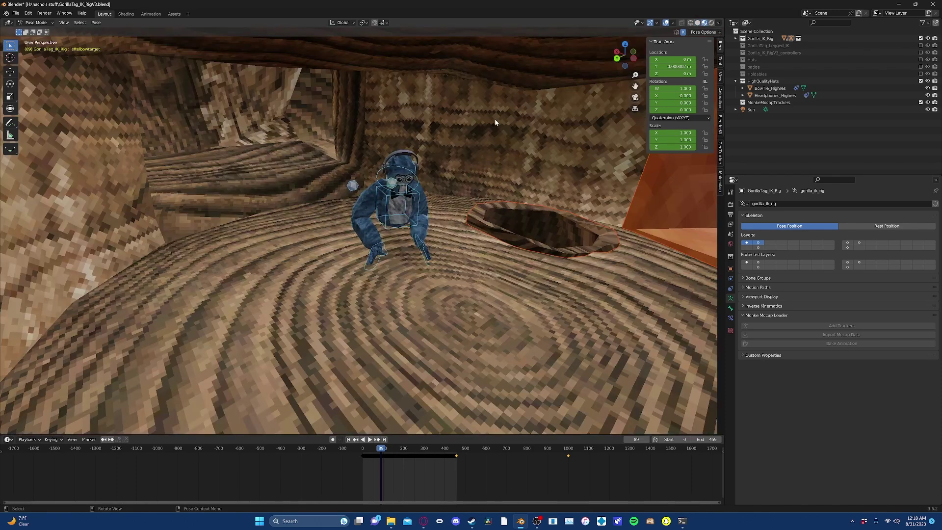
{"action": "middle_click_drag", "start_coordinate": [461, 140], "coordinate": [369, 151]}
{"action": "key", "text": "space"}
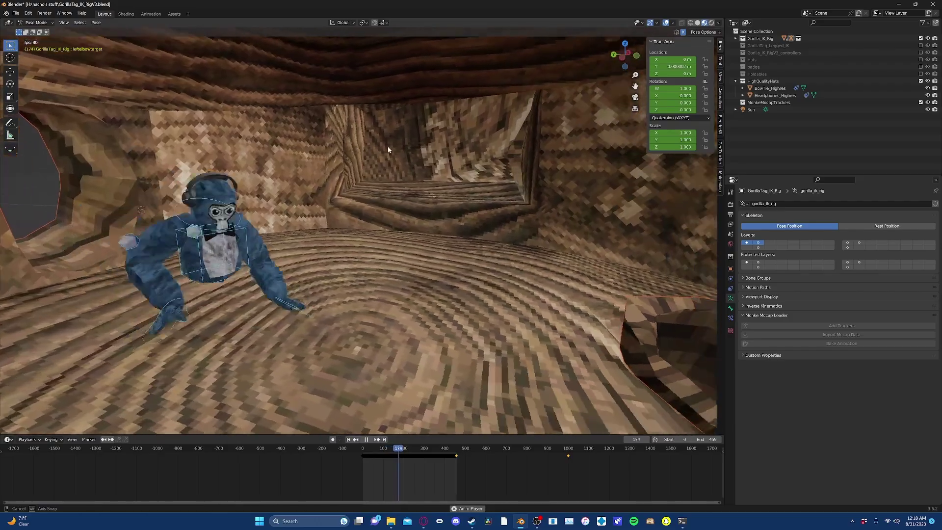